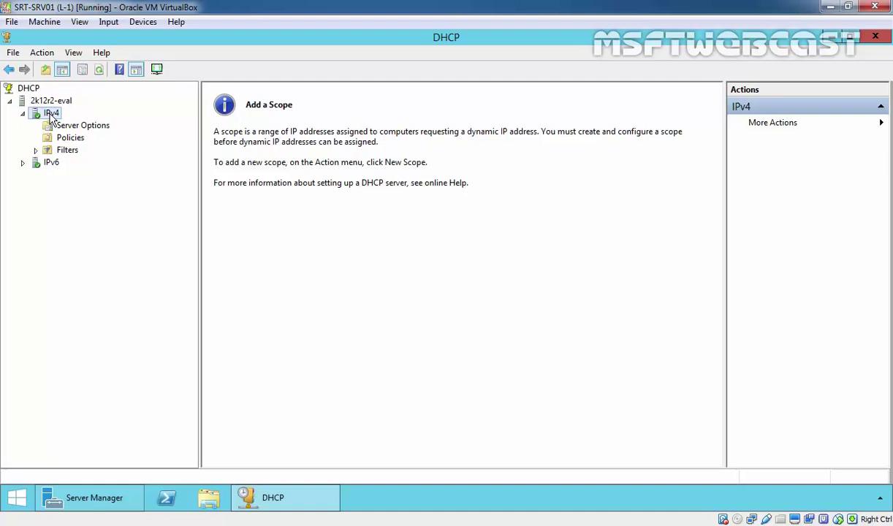
Step: Start a new IPv4 scope named SCOPE-A with the description DEMO SCOPE
{"action": "right_click", "coordinate": [51, 116]}
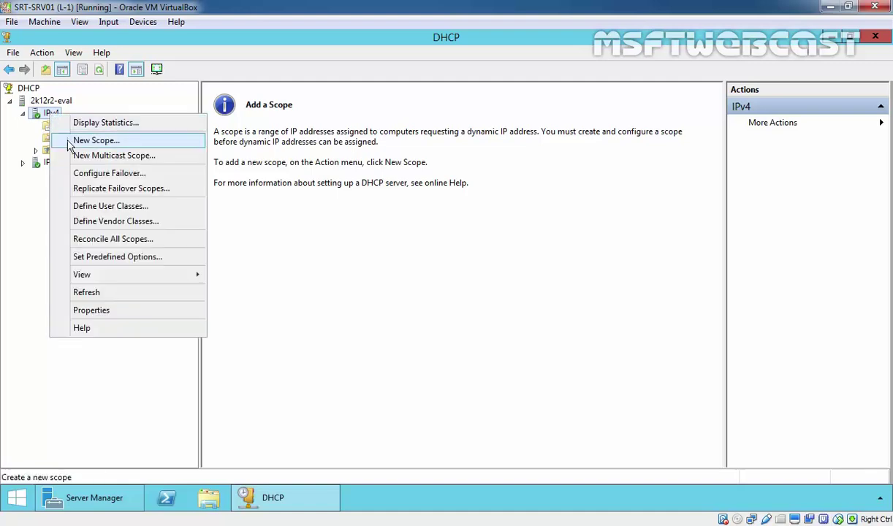
{"action": "left_click", "coordinate": [91, 140]}
{"action": "left_click", "coordinate": [524, 386]}
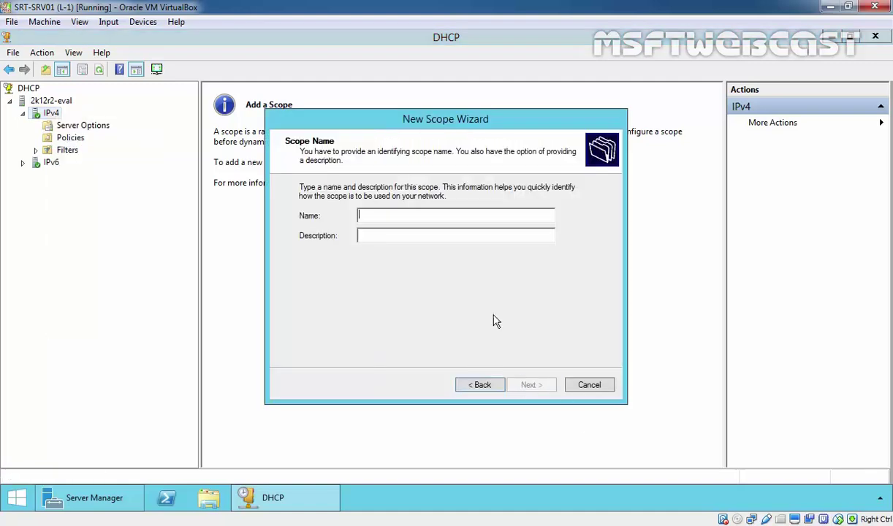
{"action": "type", "text": "SCOPE01"}
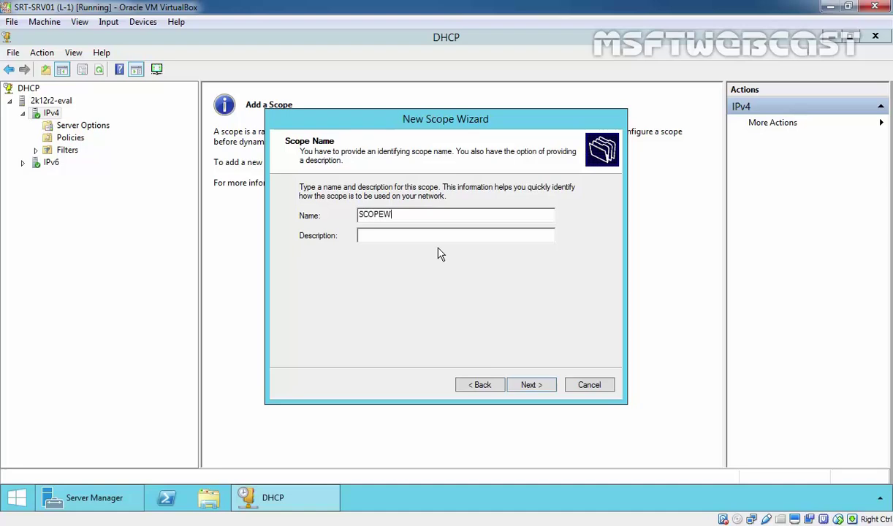
{"action": "key", "text": "BackSpace"}
{"action": "key", "text": "BackSpace"}
{"action": "key", "text": "BackSpace"}
{"action": "type", "text": "E-A"}
{"action": "key", "text": "Tab"}
{"action": "type", "text": "DEMO SCOPE"}
Step: Set the scope range 192.168.10.20–192.168.10.254 with prefix length 24 (255.255.255.0)
{"action": "left_click", "coordinate": [525, 388]}
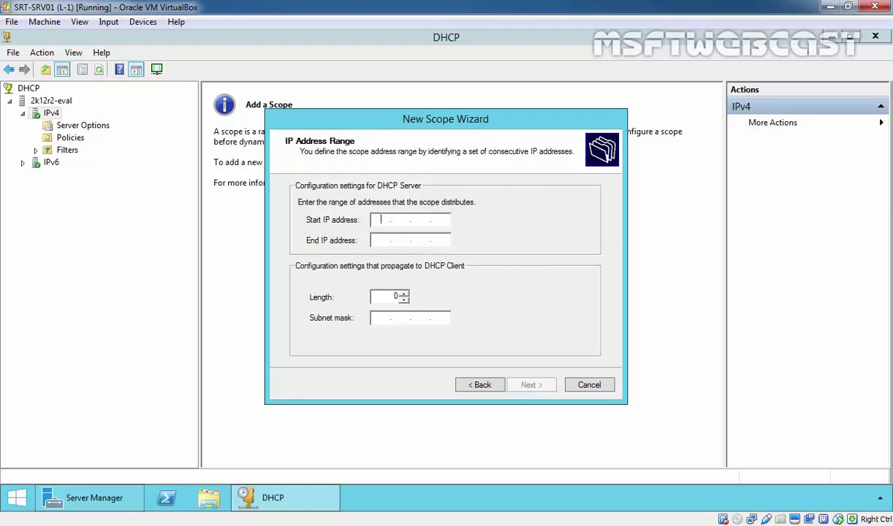
{"action": "type", "text": "192.168.10.20"}
{"action": "key", "text": "Tab"}
{"action": "type", "text": "192 . 168 . 10 "}
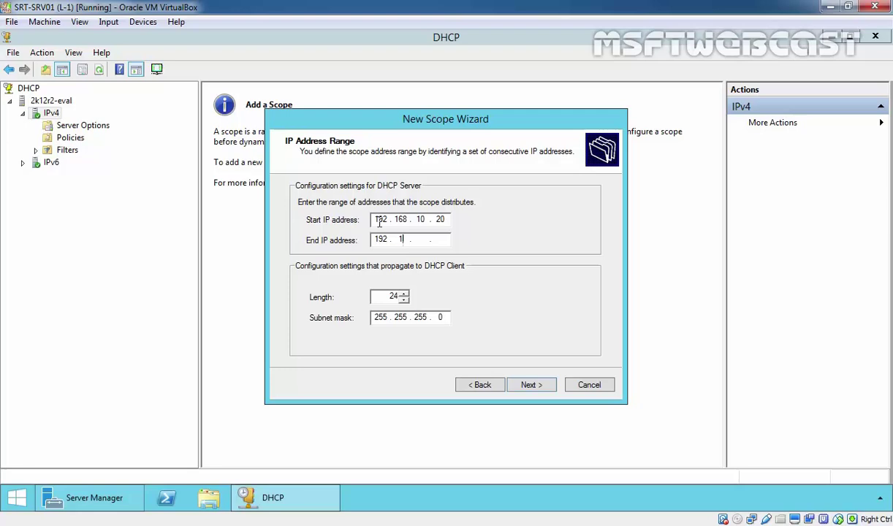
{"action": "type", "text": ". 254"}
{"action": "double_click", "coordinate": [374, 296]}
{"action": "left_click", "coordinate": [529, 386]}
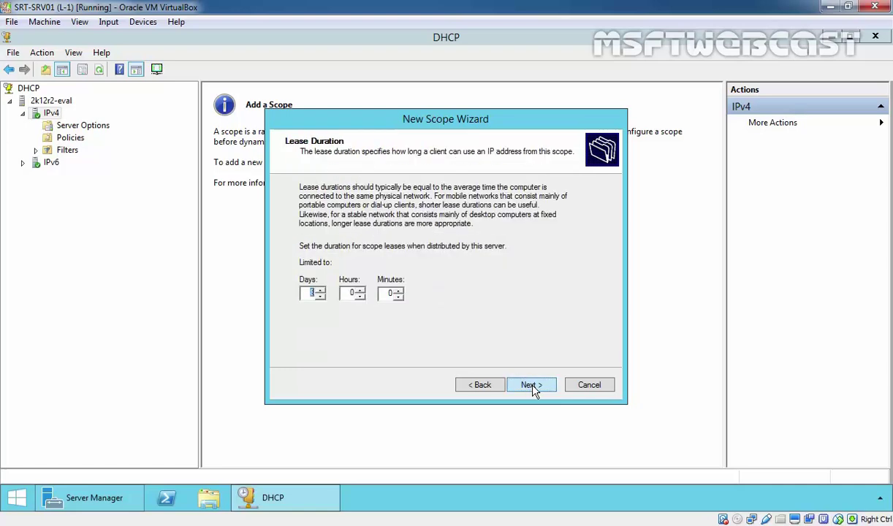
Step: Return to Add Exclusions and exclude the single address 192.168.10.44
{"action": "left_click", "coordinate": [461, 388]}
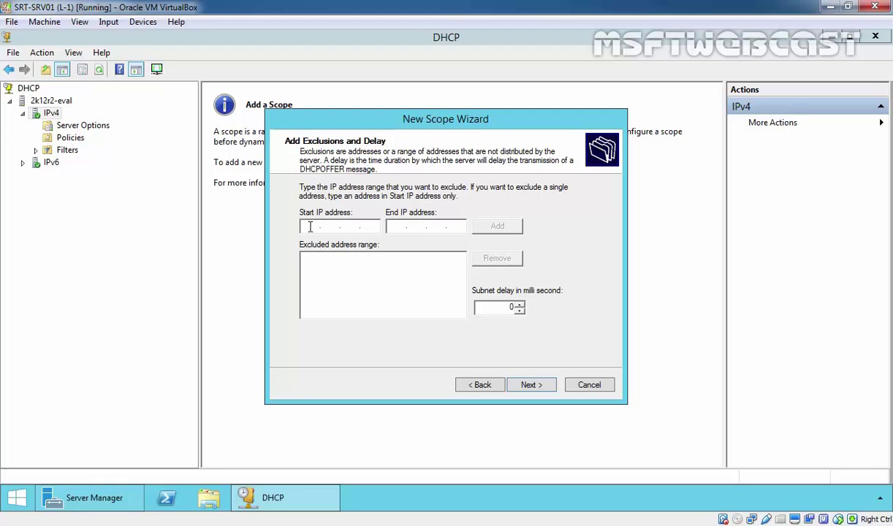
{"action": "type", "text": "192 . 168 . 10 . 44"}
{"action": "left_click", "coordinate": [497, 228]}
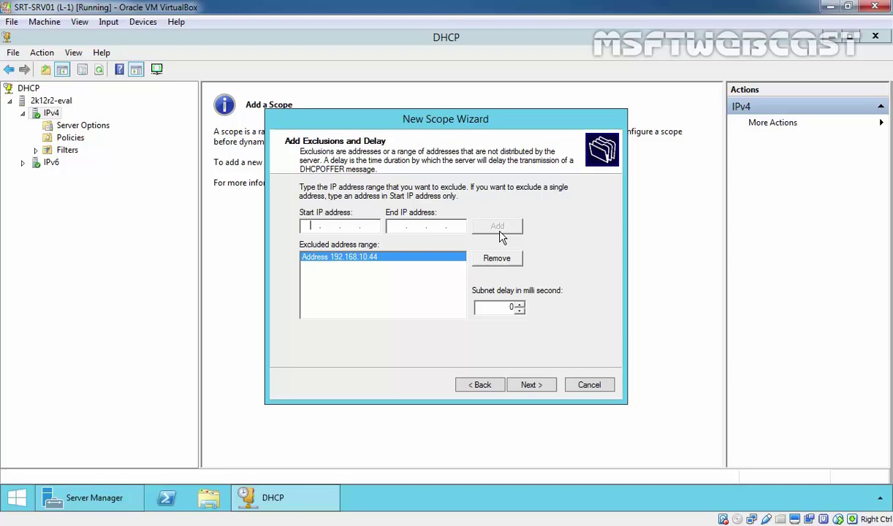
Step: Exclude the range 192.168.10.50–192.168.10.55 and check both entries in the exclusion list
{"action": "left_click", "coordinate": [311, 225]}
{"action": "type", "text": "192.168.10.50"}
{"action": "key", "text": "Tab"}
{"action": "type", "text": "192 . 168 . "}
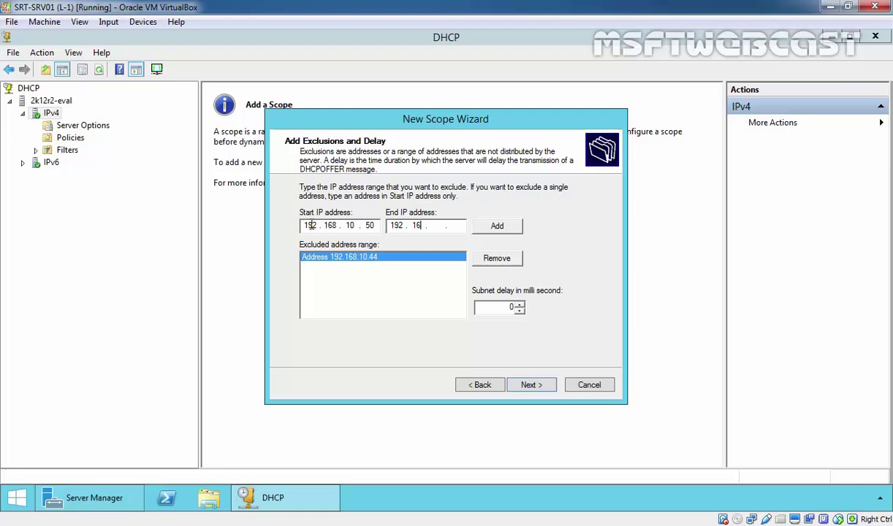
{"action": "type", "text": "10 . 55"}
{"action": "left_click", "coordinate": [497, 225]}
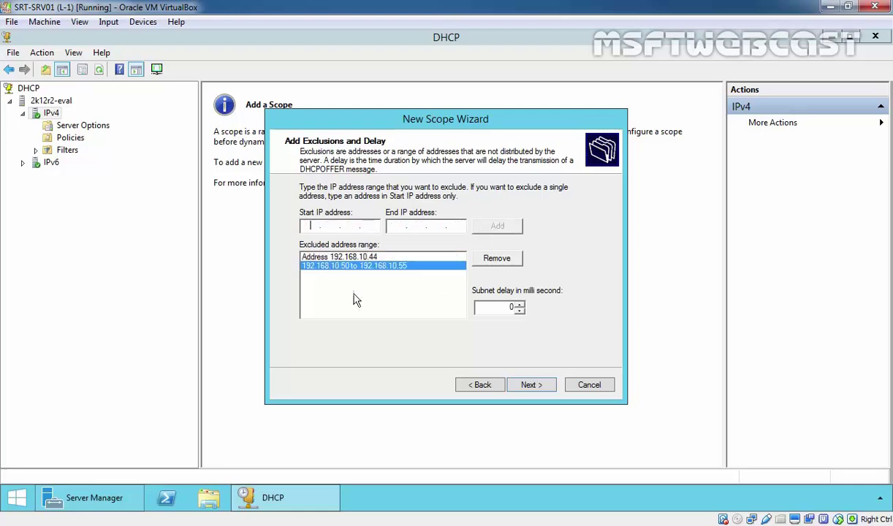
{"action": "left_click", "coordinate": [314, 265]}
{"action": "left_click", "coordinate": [318, 256]}
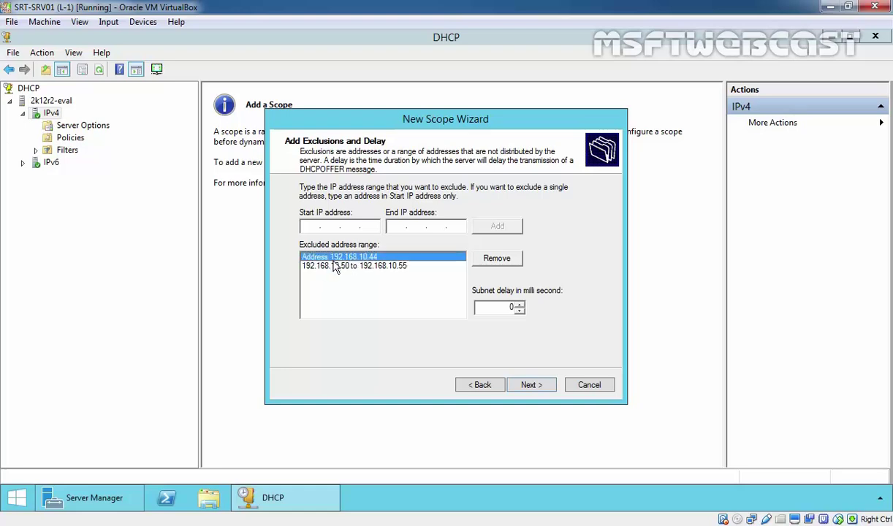
{"action": "left_click", "coordinate": [344, 267]}
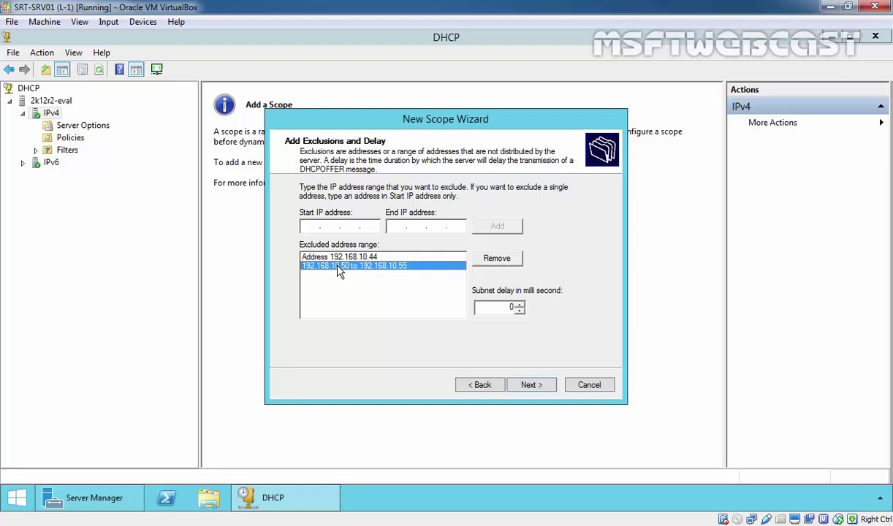
Step: Set the lease duration to 1 day and 10 hours, keeping 'configure options now'
{"action": "left_click", "coordinate": [531, 389]}
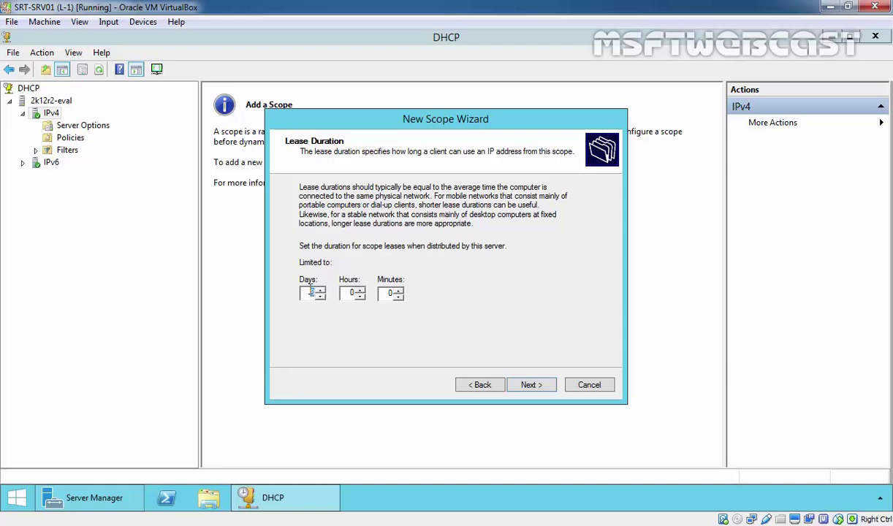
{"action": "type", "text": "1"}
{"action": "key", "text": "Tab"}
{"action": "type", "text": "10"}
{"action": "left_click", "coordinate": [531, 386]}
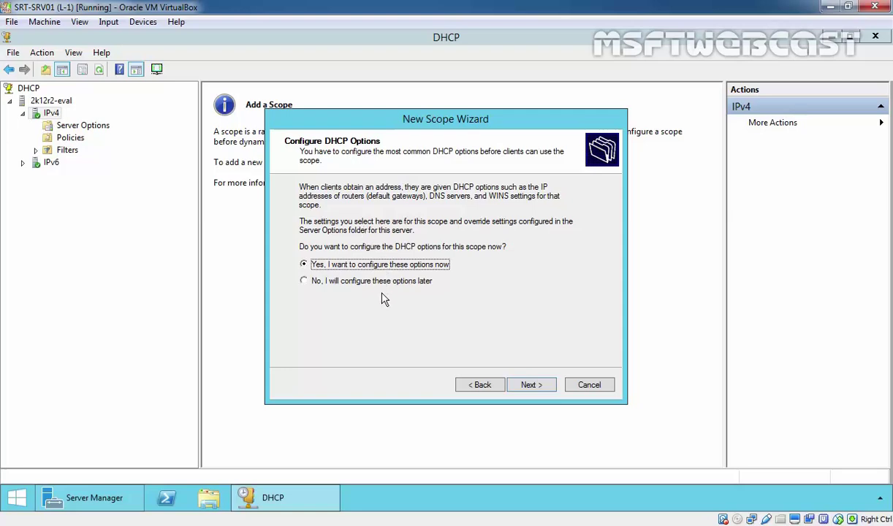
Step: Add router 192.168.10.1 as default gateway and keep DNS server 192.168.10.10
{"action": "left_click", "coordinate": [530, 385]}
{"action": "type", "text": "19"}
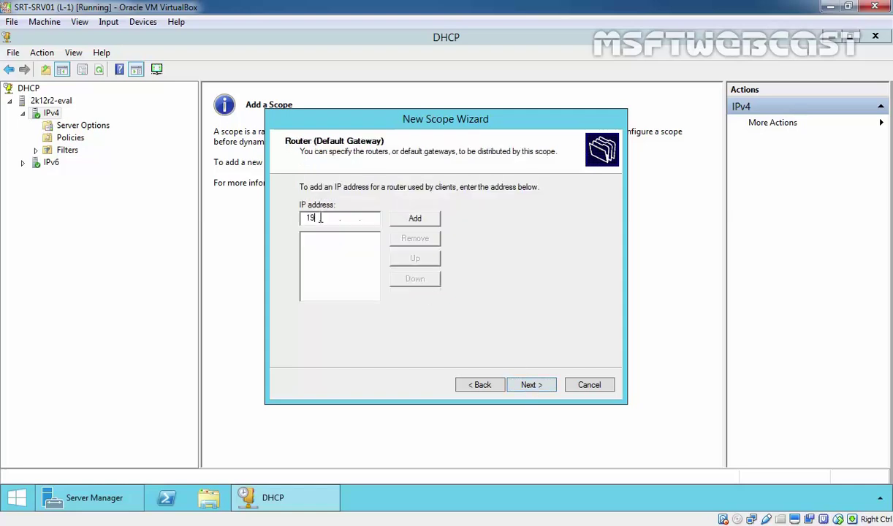
{"action": "type", "text": "2.168.10.1"}
{"action": "left_click", "coordinate": [417, 219]}
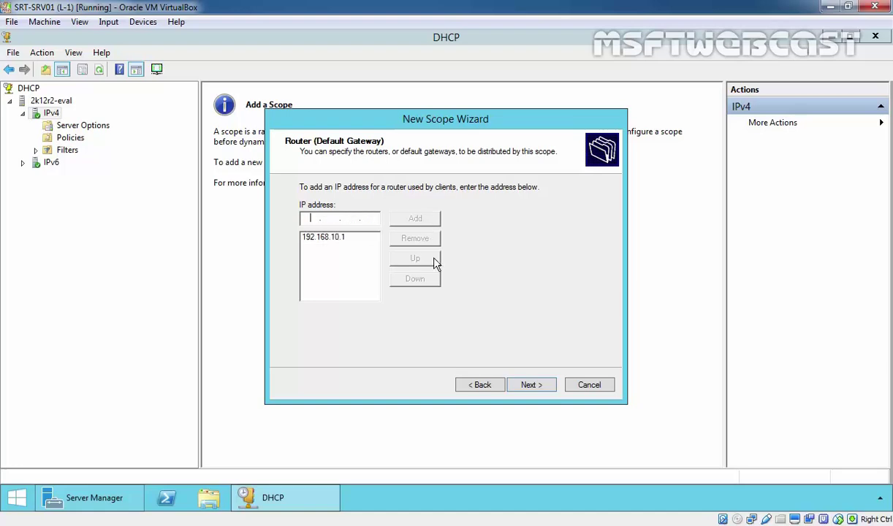
{"action": "left_click", "coordinate": [530, 390]}
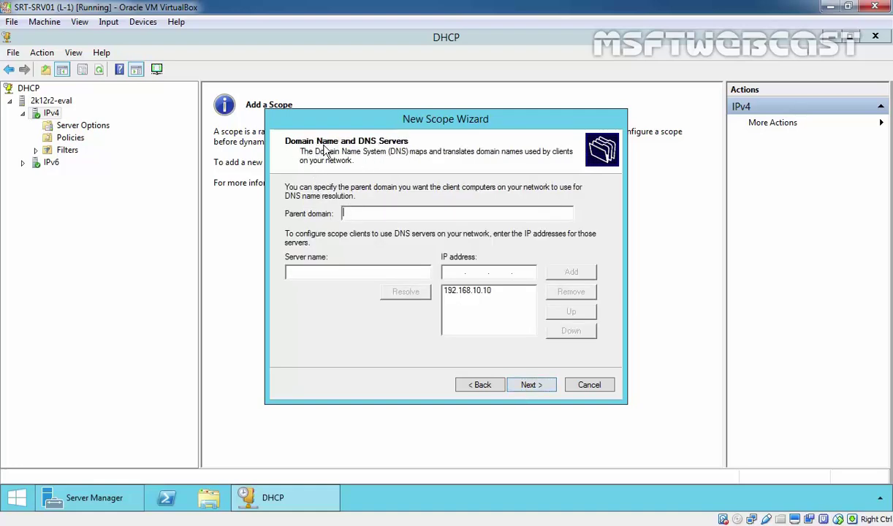
{"action": "left_click", "coordinate": [460, 292]}
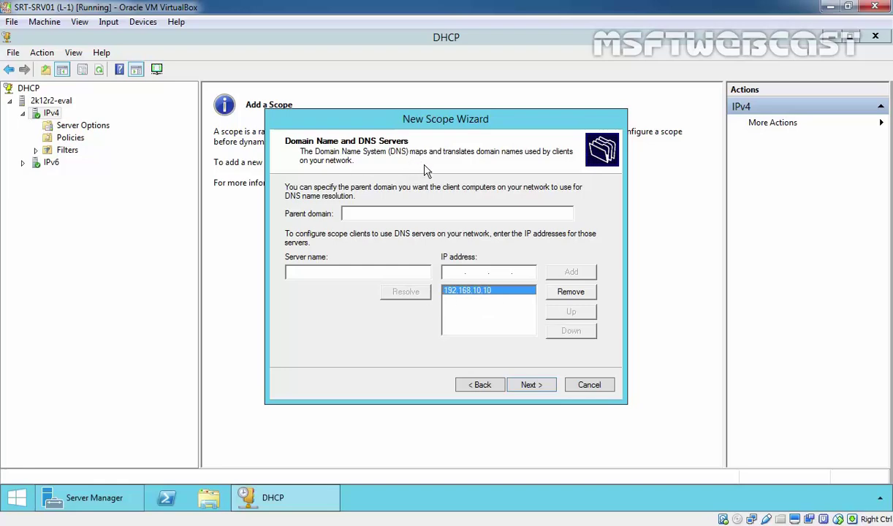
{"action": "left_click", "coordinate": [531, 386]}
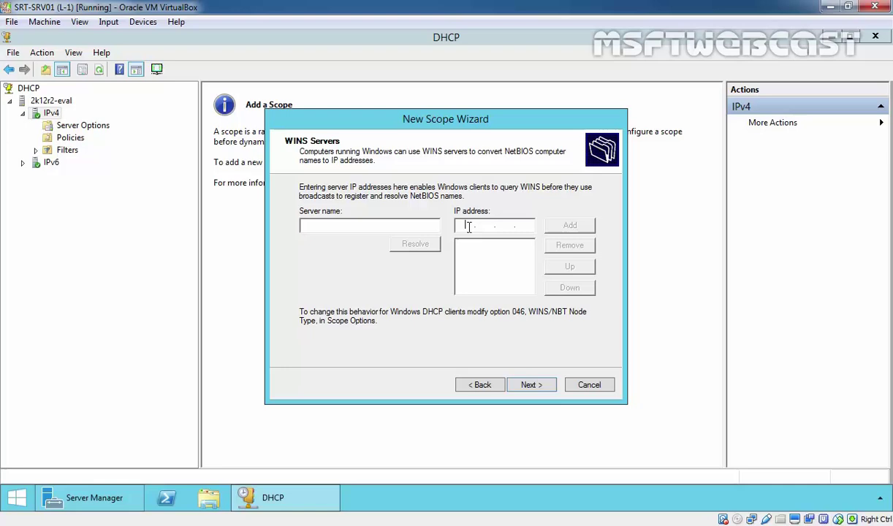
Step: Skip WINS servers and choose to activate the scope immediately
{"action": "left_click", "coordinate": [532, 389]}
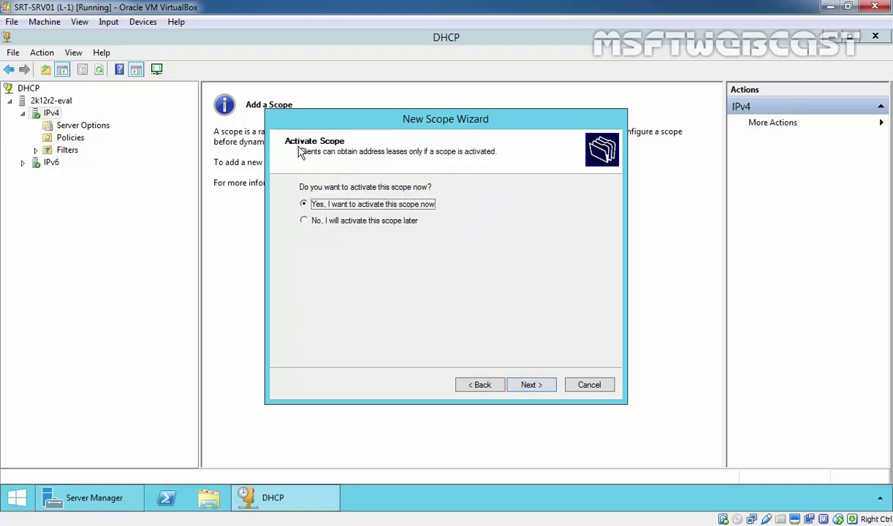
{"action": "left_click", "coordinate": [337, 222]}
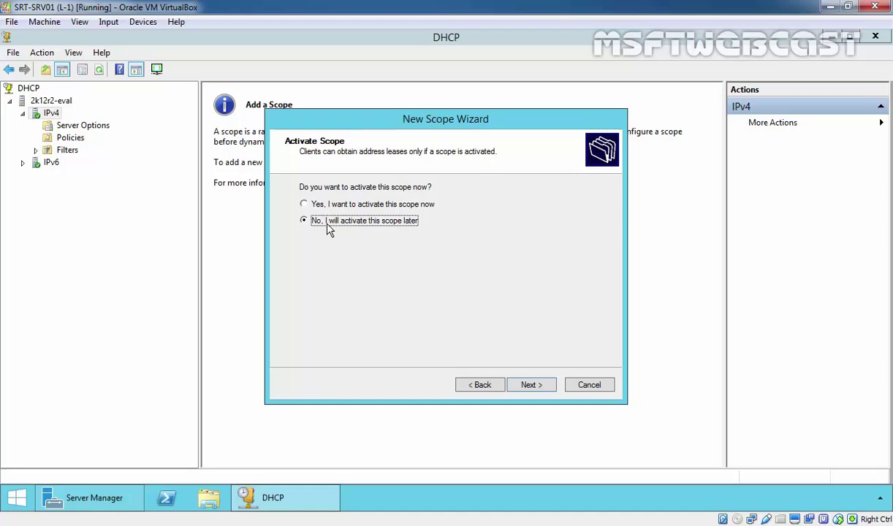
{"action": "left_click", "coordinate": [315, 206]}
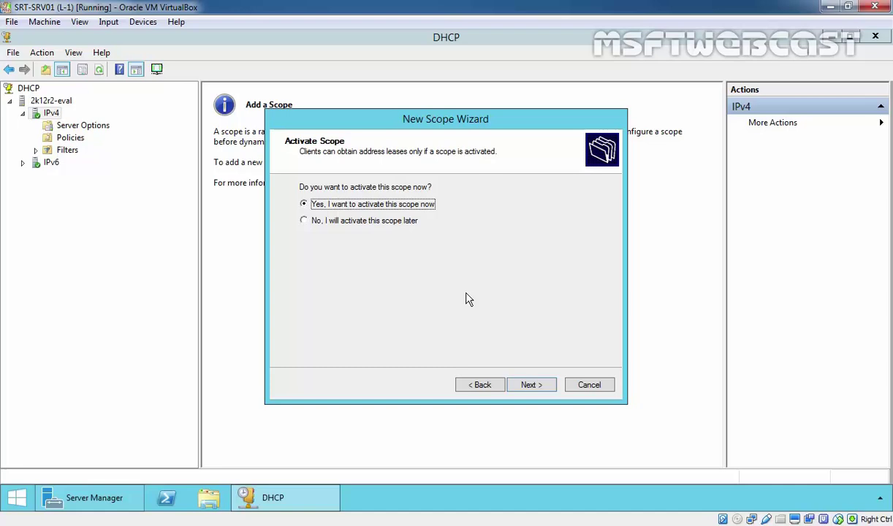
{"action": "left_click", "coordinate": [535, 385]}
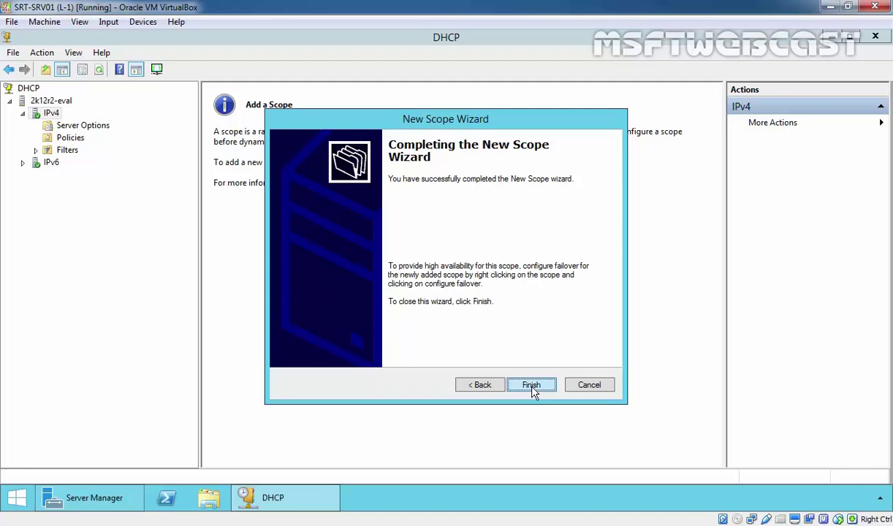
Step: Finish the wizard and inspect SCOPE-A's address pool, exclusions, leases and reservations
{"action": "left_click", "coordinate": [531, 386]}
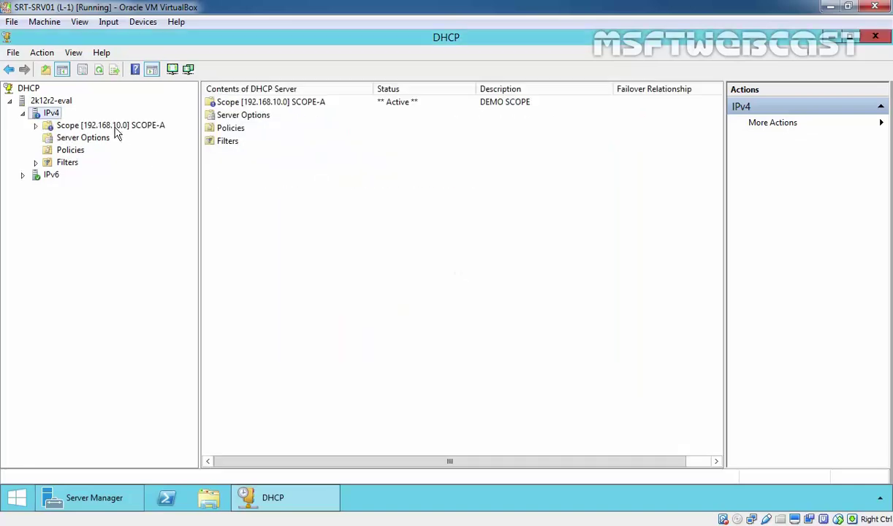
{"action": "left_click", "coordinate": [110, 123]}
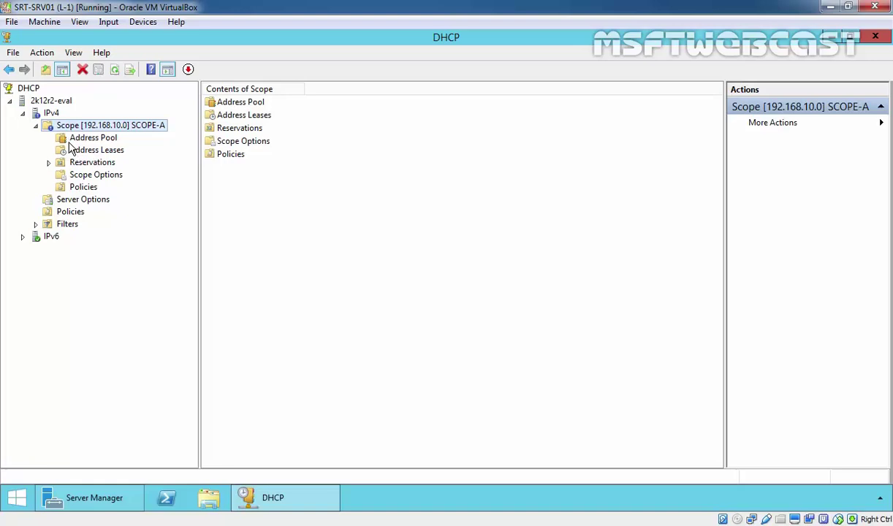
{"action": "left_click", "coordinate": [80, 139]}
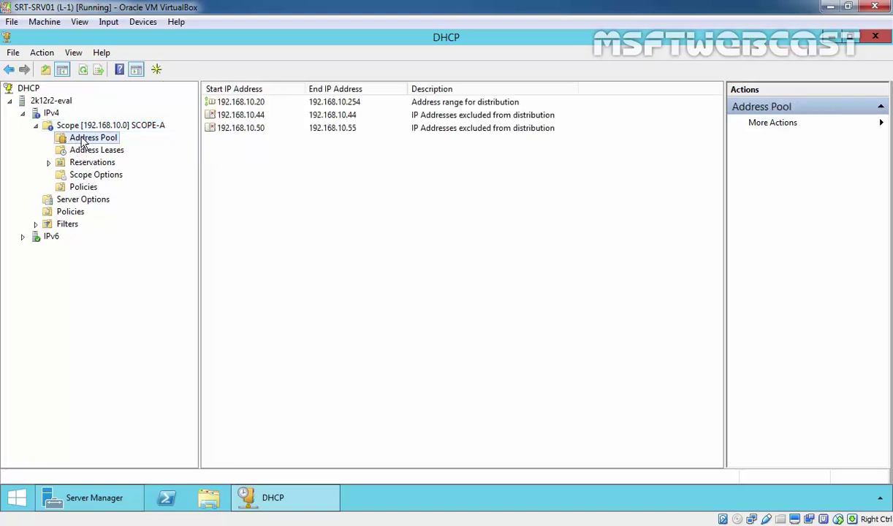
{"action": "left_click", "coordinate": [249, 105]}
{"action": "left_click", "coordinate": [249, 105]}
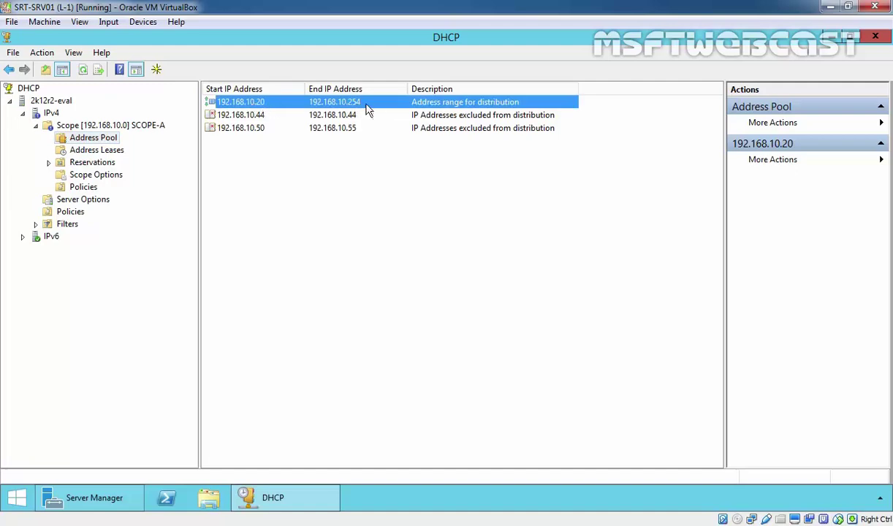
{"action": "left_click", "coordinate": [250, 117]}
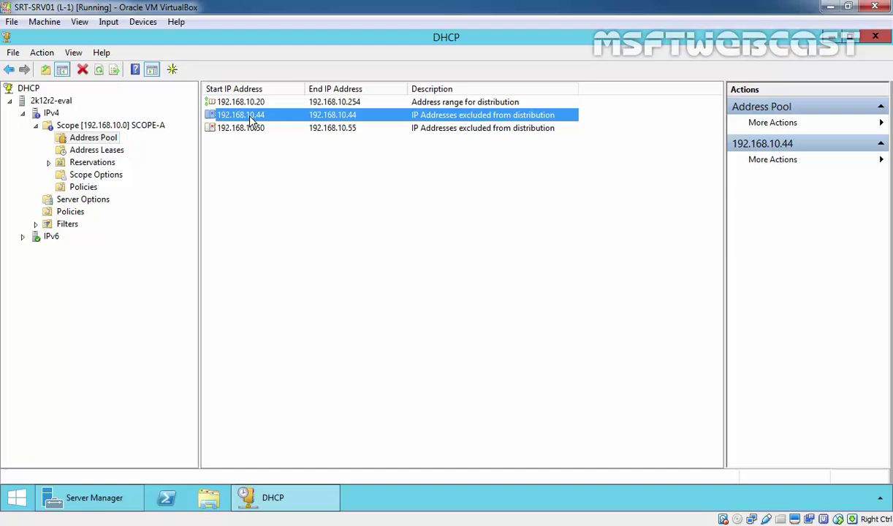
{"action": "left_click", "coordinate": [245, 131]}
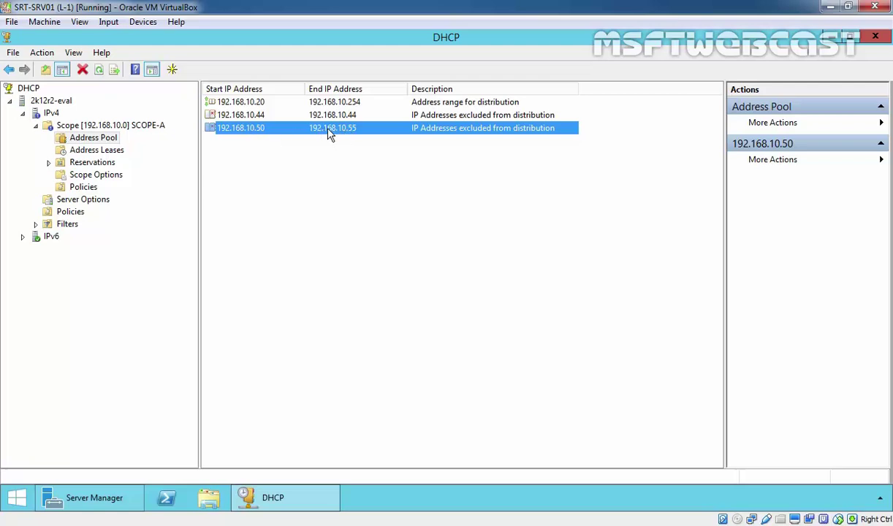
{"action": "left_click", "coordinate": [103, 150]}
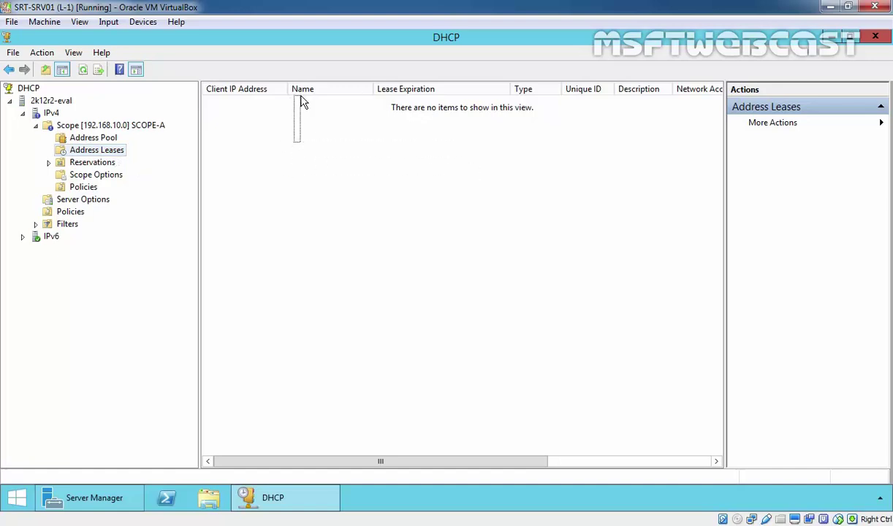
{"action": "left_click", "coordinate": [89, 165]}
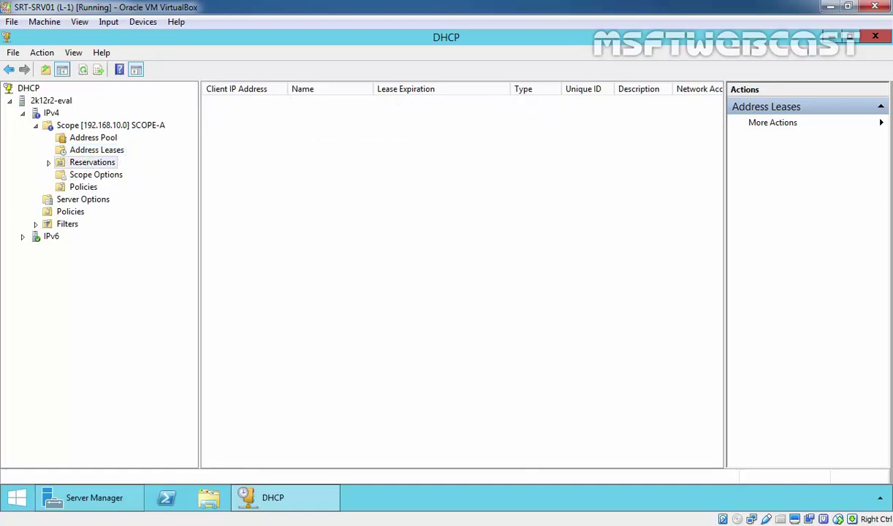
{"action": "left_click", "coordinate": [92, 176]}
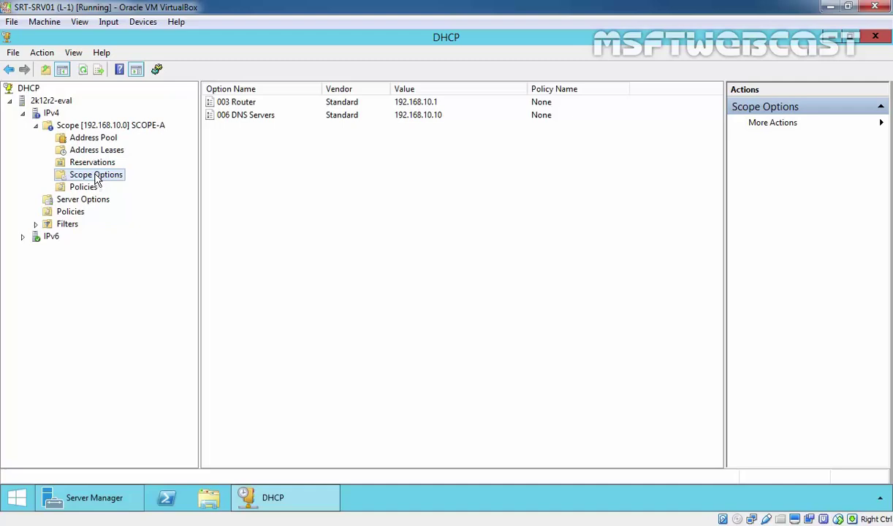
{"action": "left_click", "coordinate": [270, 114]}
{"action": "left_click", "coordinate": [249, 102], "text": "ctrl"}
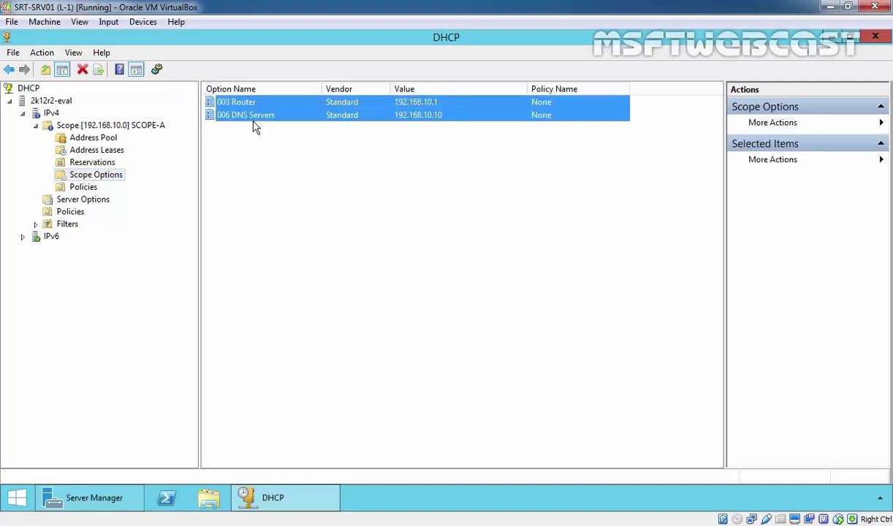
{"action": "left_click", "coordinate": [244, 101]}
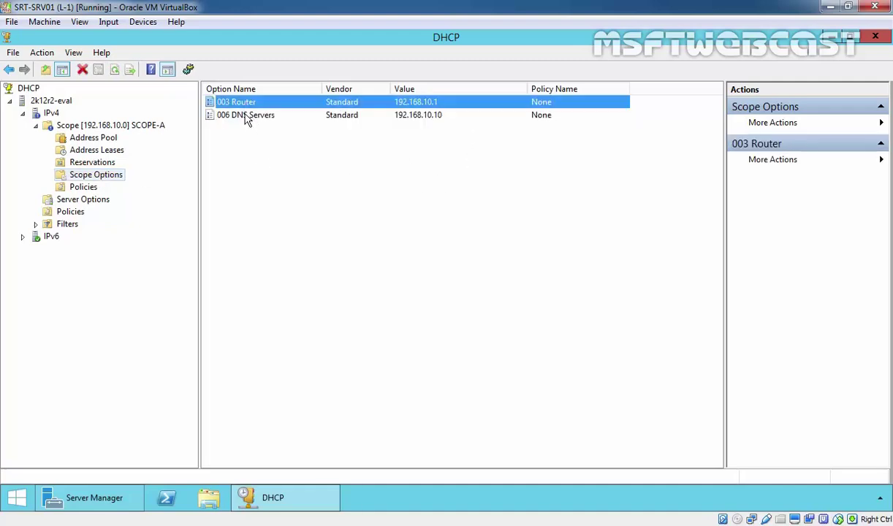
{"action": "left_click", "coordinate": [246, 117]}
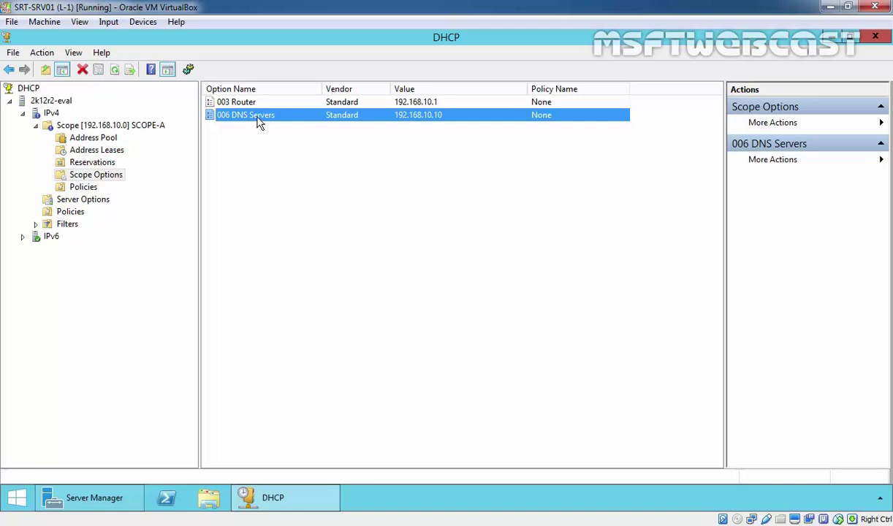
{"action": "double_click", "coordinate": [259, 121]}
{"action": "left_click", "coordinate": [570, 109]}
{"action": "right_click", "coordinate": [314, 116]}
{"action": "left_click", "coordinate": [360, 161]}
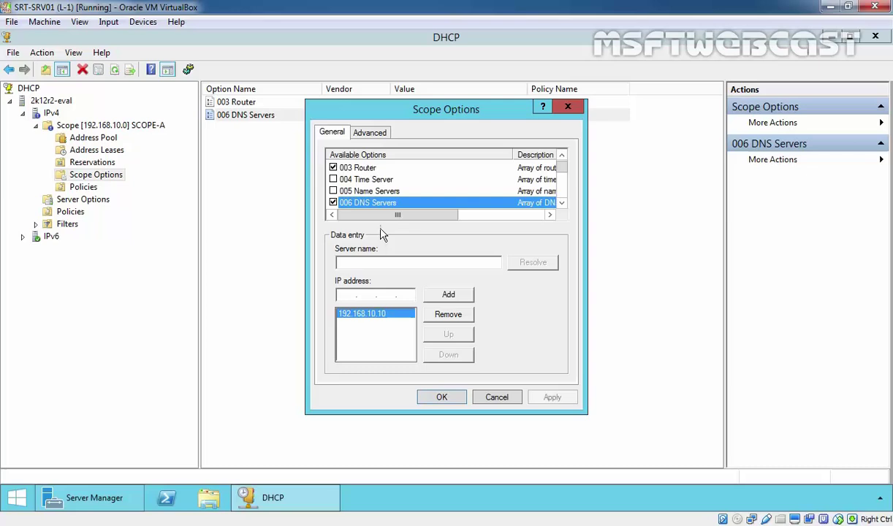
{"action": "left_click", "coordinate": [437, 396]}
{"action": "left_click", "coordinate": [320, 273]}
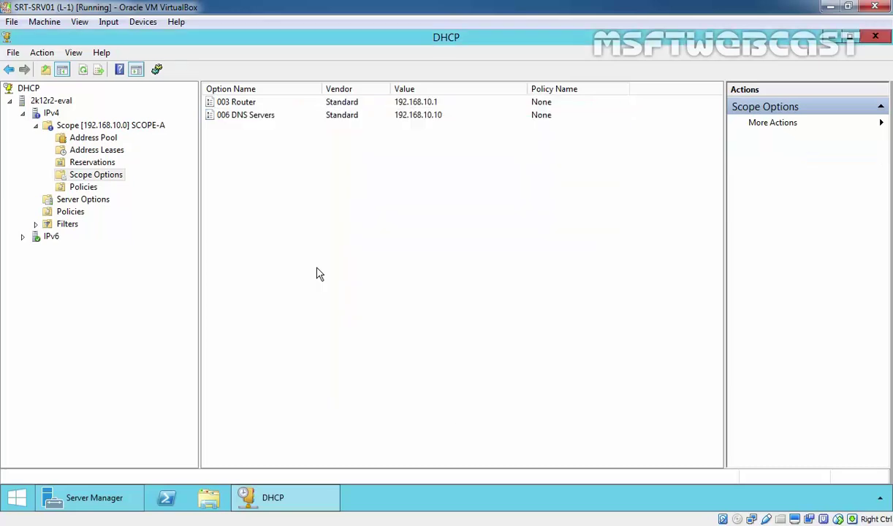